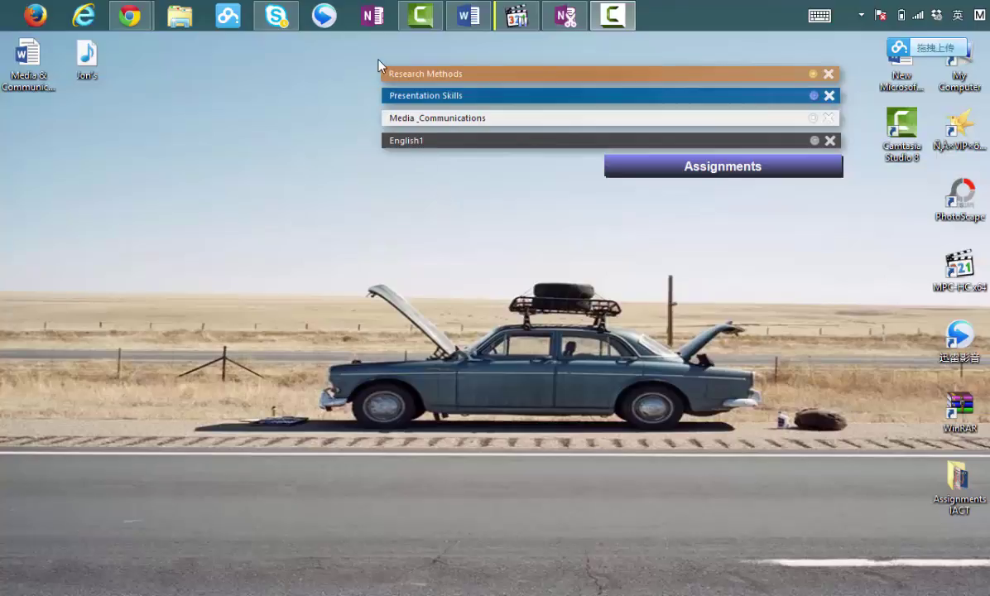
Step: Switch to OneNote and change the font of the entire text below the page title to Times New Roman
{"action": "left_click", "coordinate": [374, 15]}
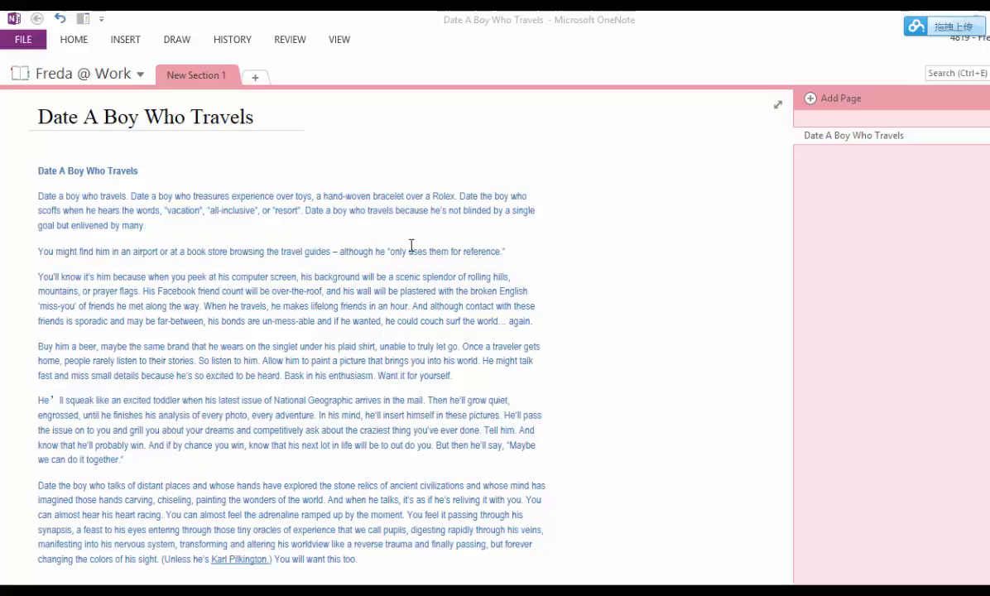
{"action": "left_click_drag", "start_coordinate": [37, 172], "coordinate": [464, 400]}
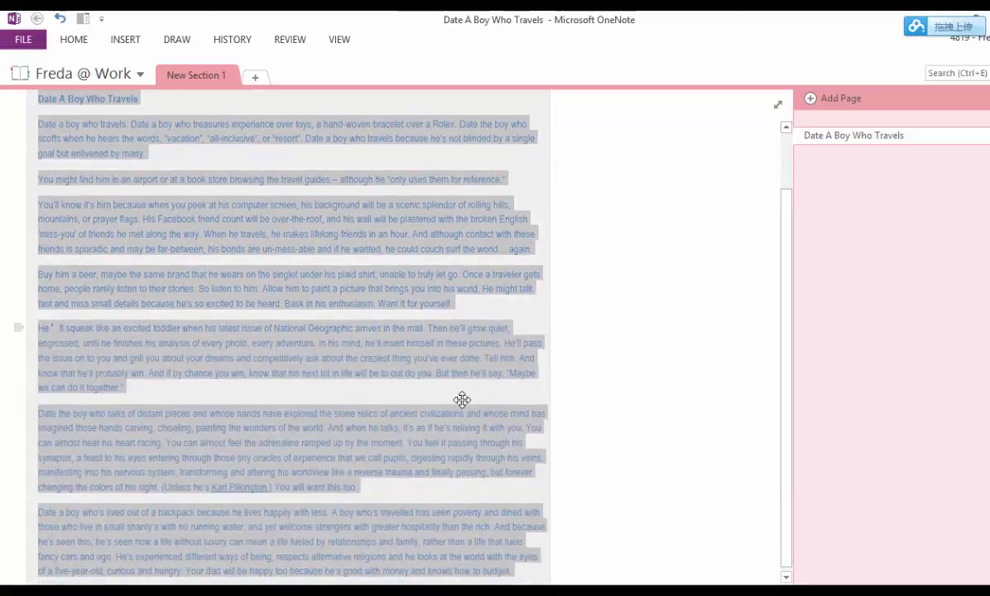
{"action": "left_click", "coordinate": [72, 43]}
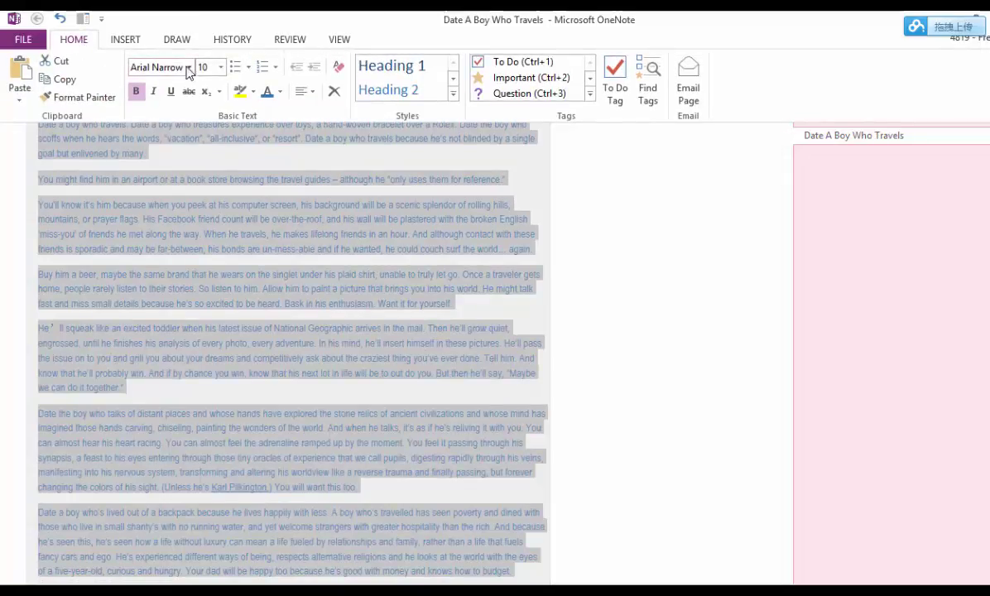
{"action": "left_click", "coordinate": [189, 67]}
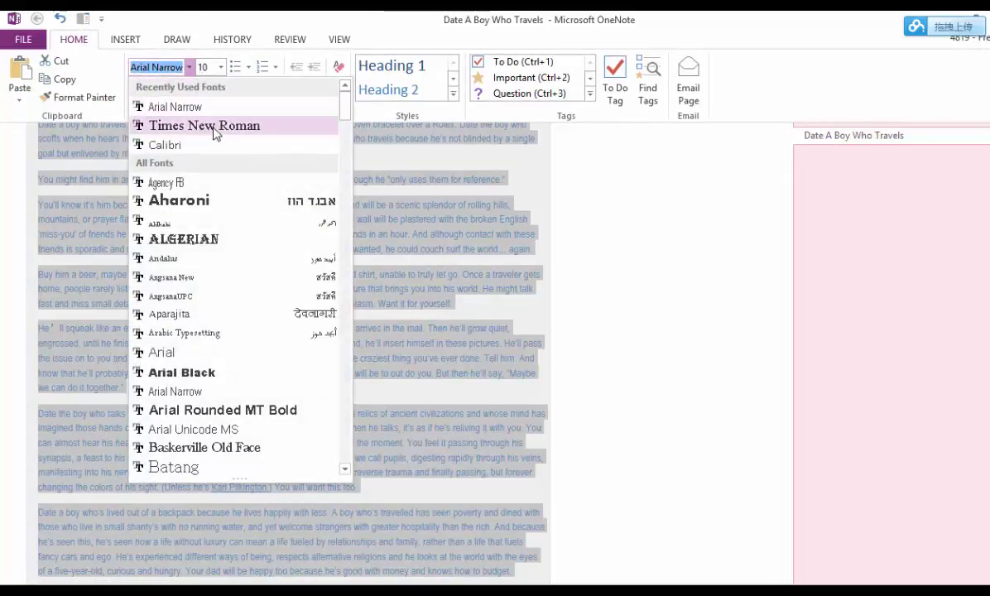
{"action": "left_click", "coordinate": [213, 127]}
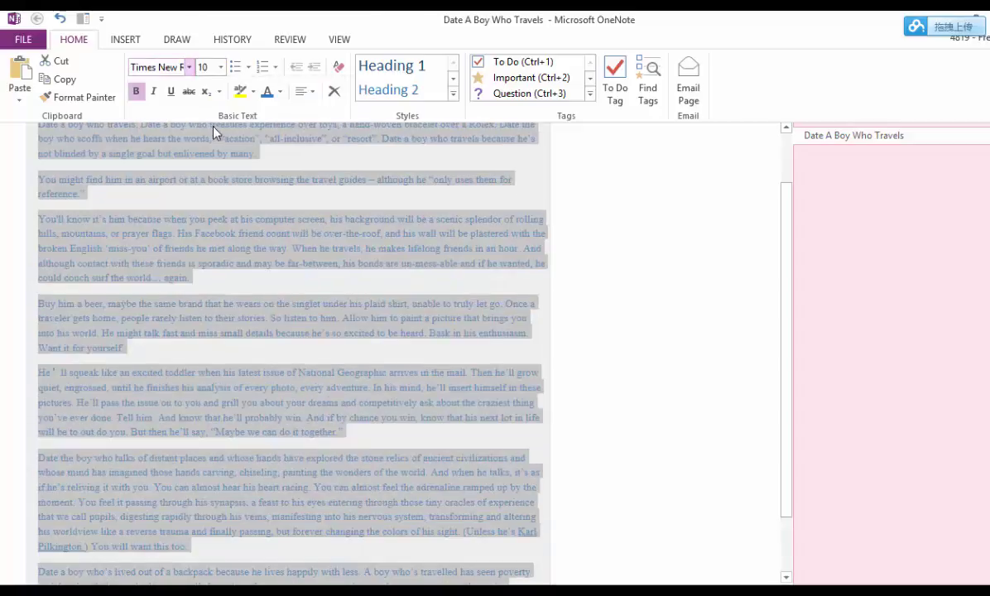
{"action": "left_click", "coordinate": [566, 258]}
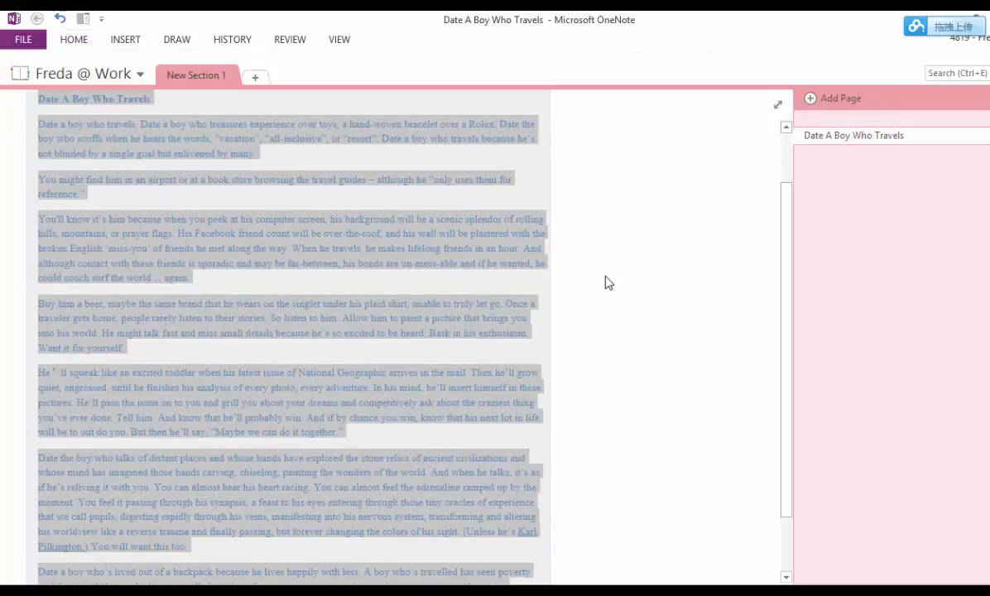
Step: Set the font size of the entire selected note text to 12
{"action": "left_click_drag", "start_coordinate": [786, 244], "coordinate": [780, 181]}
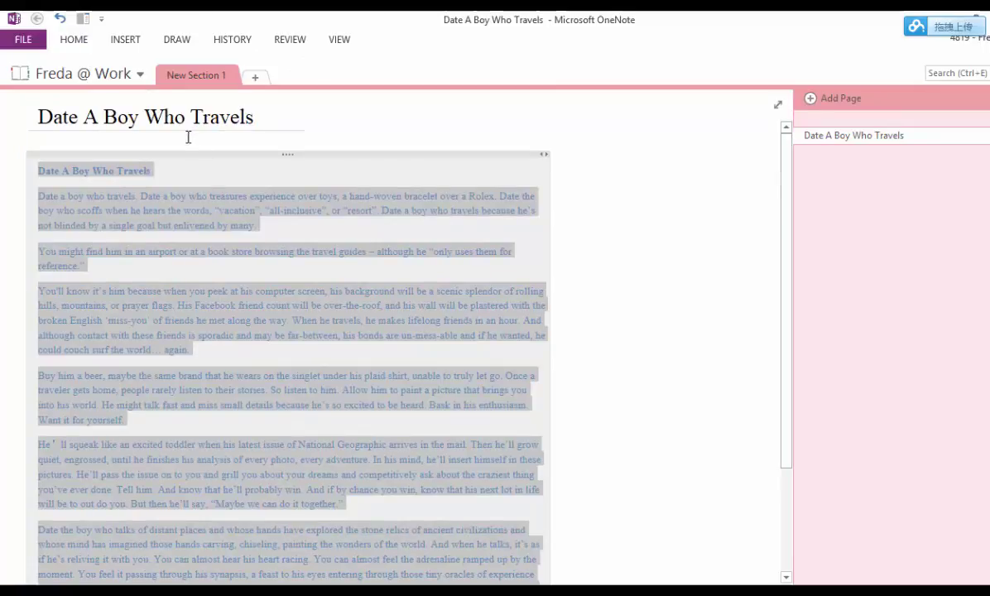
{"action": "left_click", "coordinate": [73, 38]}
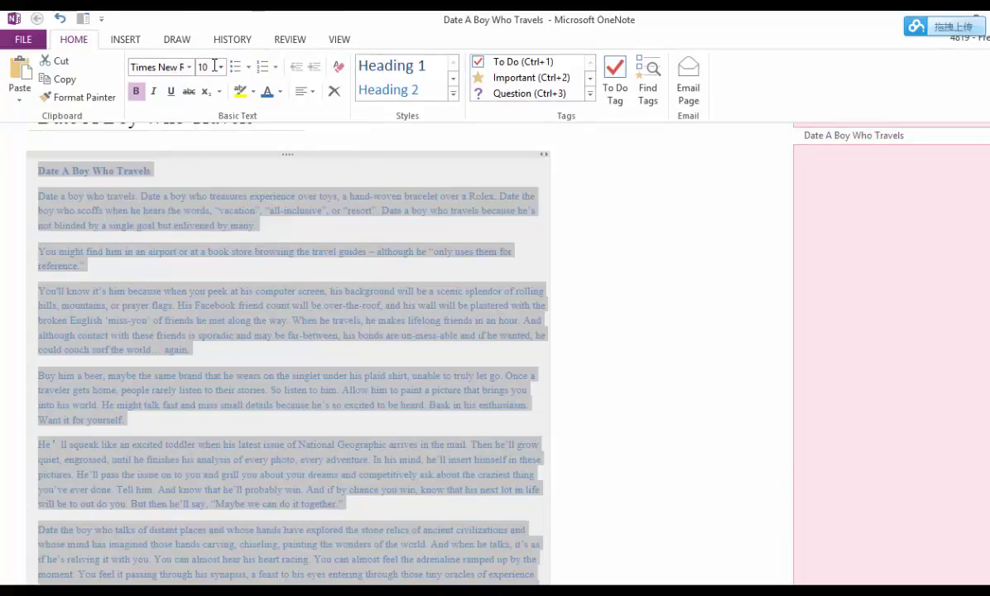
{"action": "left_click", "coordinate": [215, 65]}
{"action": "type", "text": "12"}
{"action": "key", "text": "Return"}
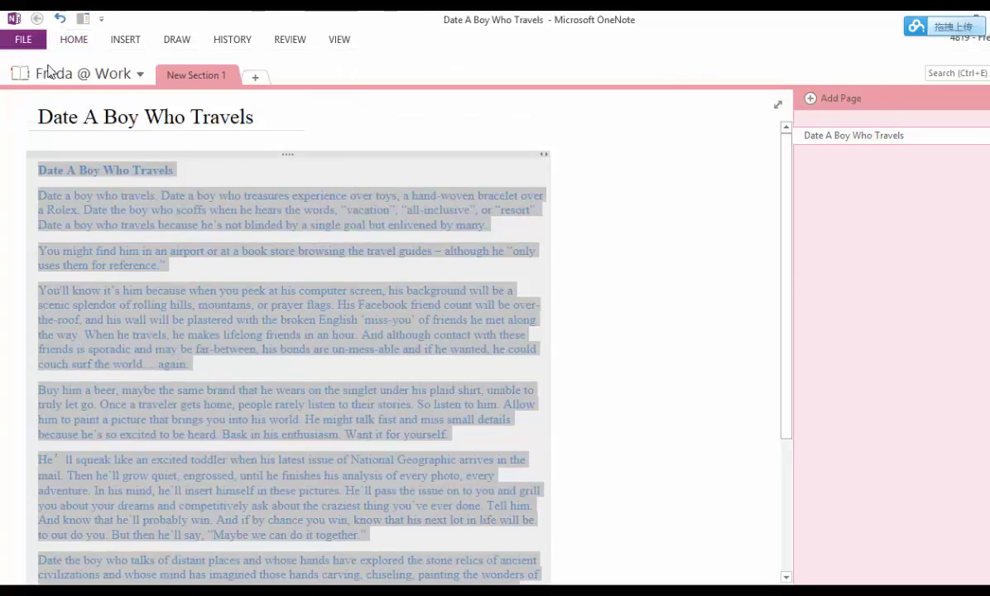
{"action": "left_click", "coordinate": [73, 40]}
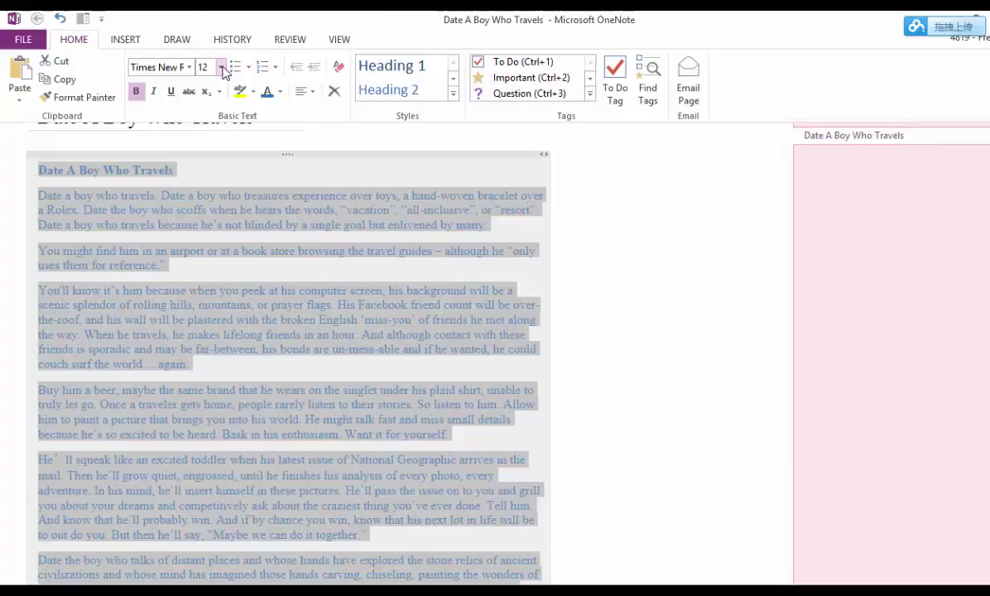
{"action": "left_click", "coordinate": [220, 67]}
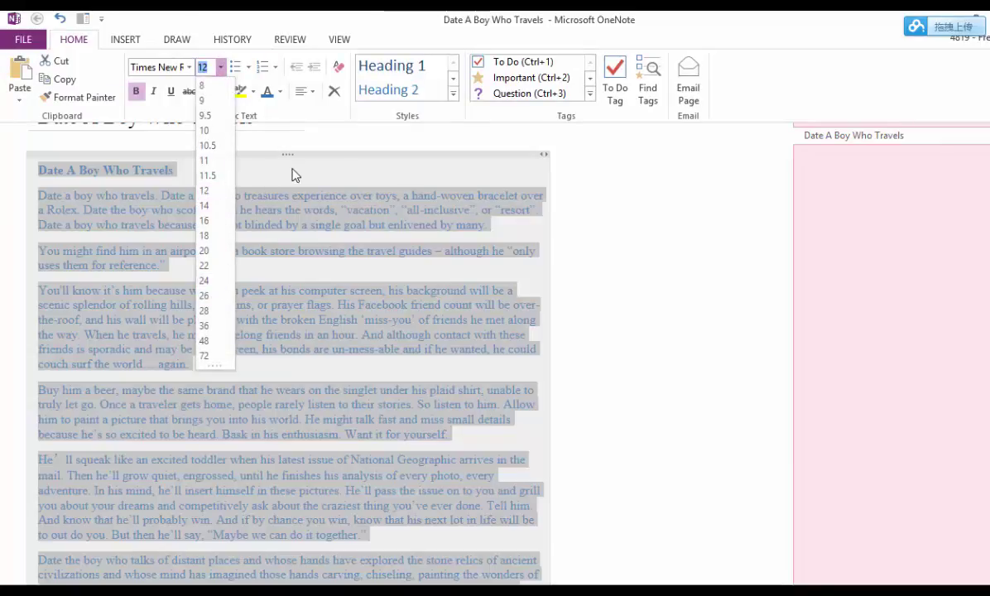
{"action": "key", "text": "Escape"}
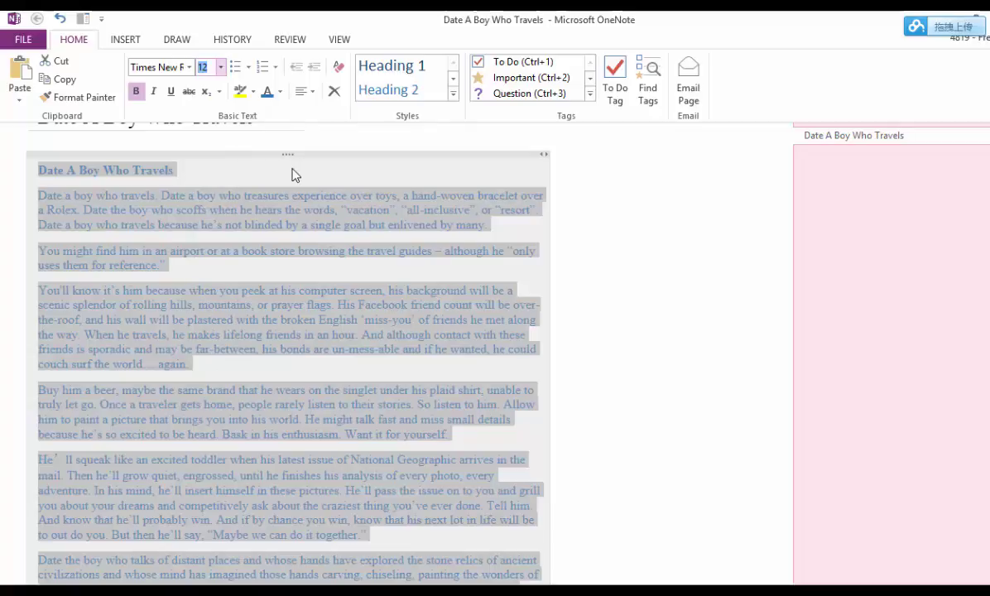
Step: Change the font color of the selected note text to Automatic and clear the selection
{"action": "left_click", "coordinate": [280, 92]}
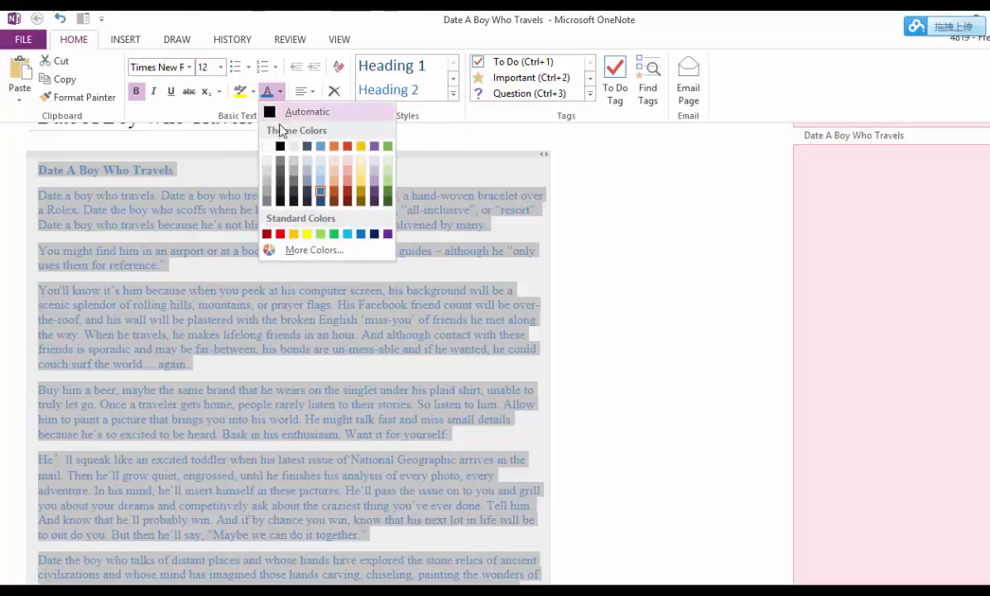
{"action": "left_click", "coordinate": [279, 111]}
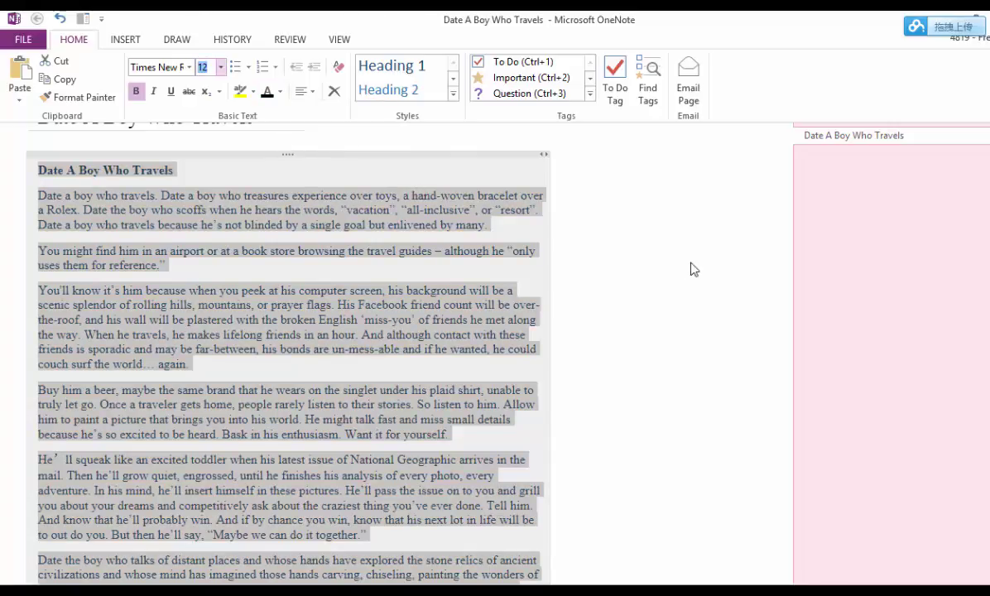
{"action": "left_click", "coordinate": [584, 266]}
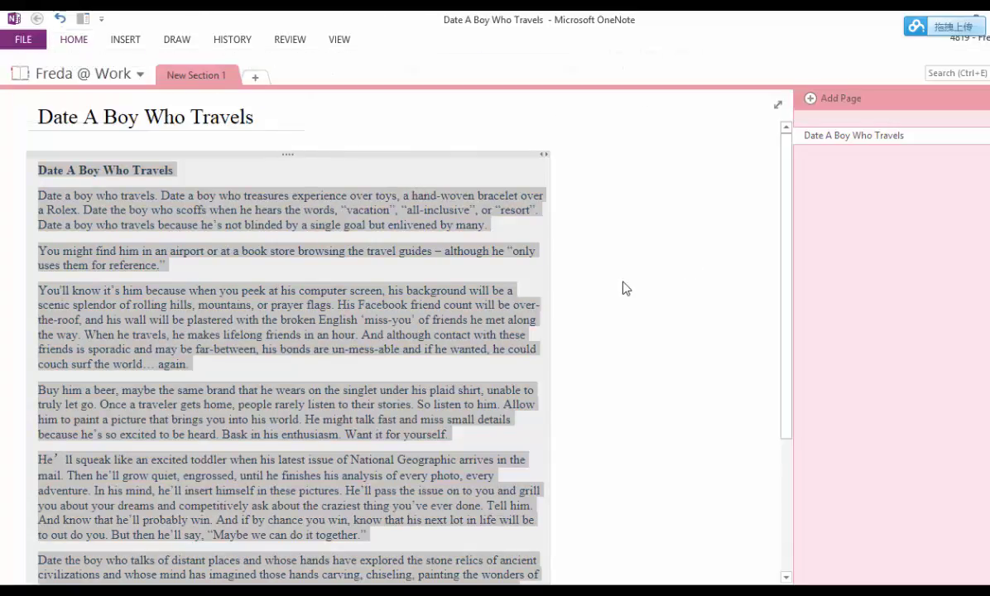
{"action": "left_click", "coordinate": [589, 246]}
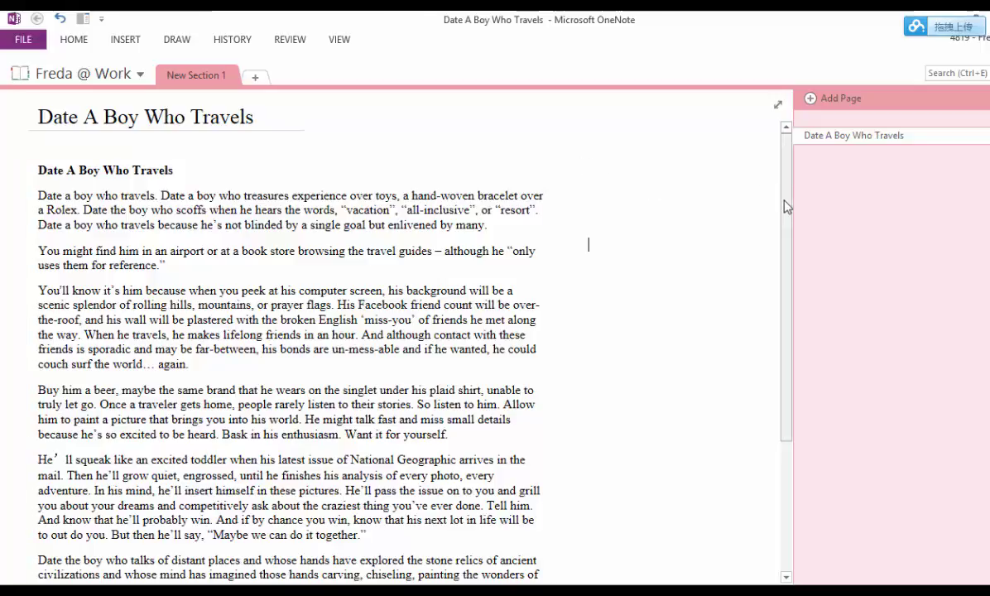
{"action": "scroll", "coordinate": [785, 207], "scroll_direction": "down", "scroll_amount": 3}
{"action": "scroll", "coordinate": [779, 248], "scroll_direction": "up", "scroll_amount": 3}
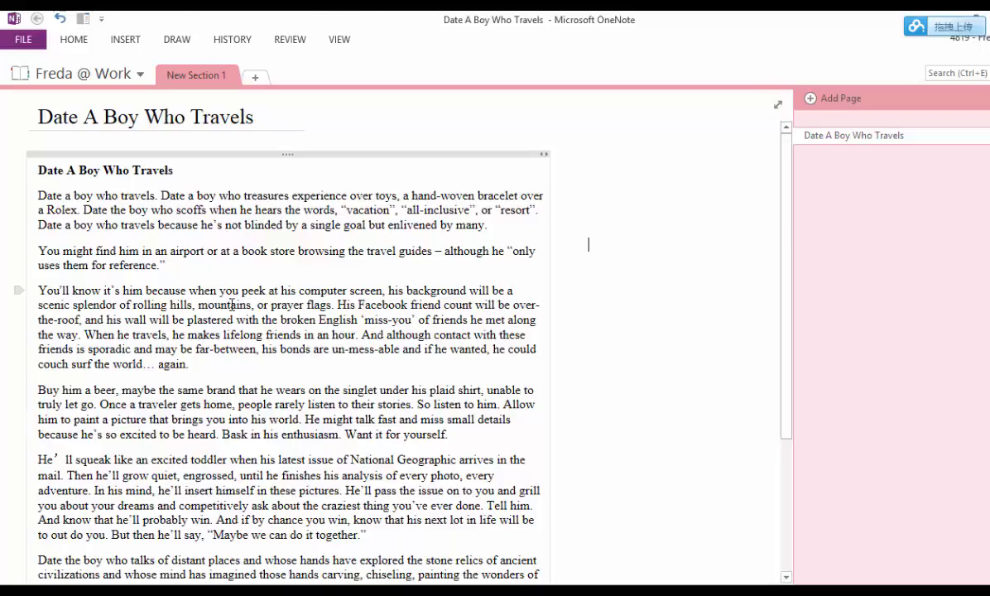
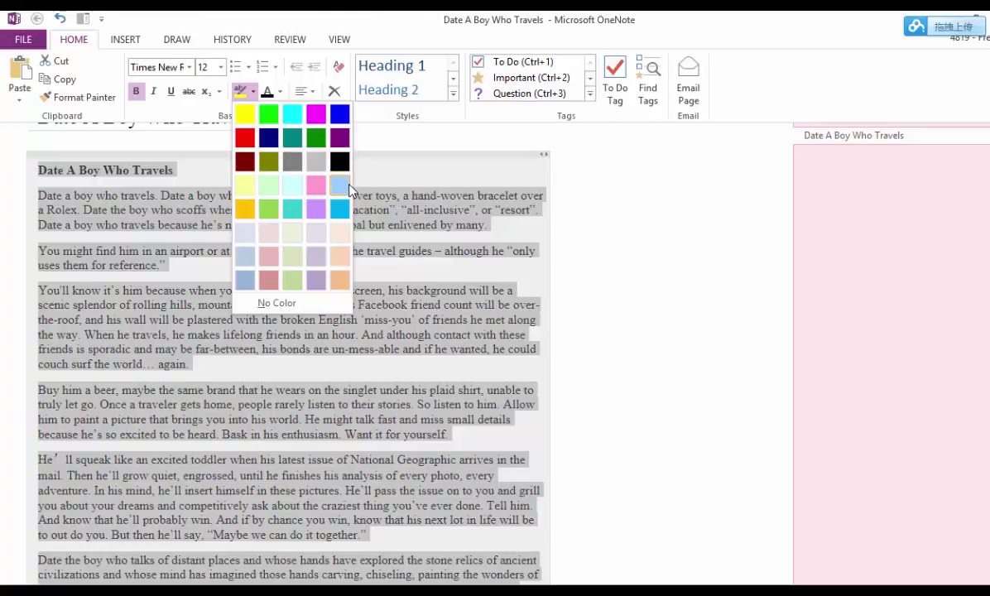
Step: Highlight the entire note text in light orange
{"action": "left_click", "coordinate": [339, 238]}
{"action": "scroll", "coordinate": [727, 258], "scroll_direction": "down", "scroll_amount": 2}
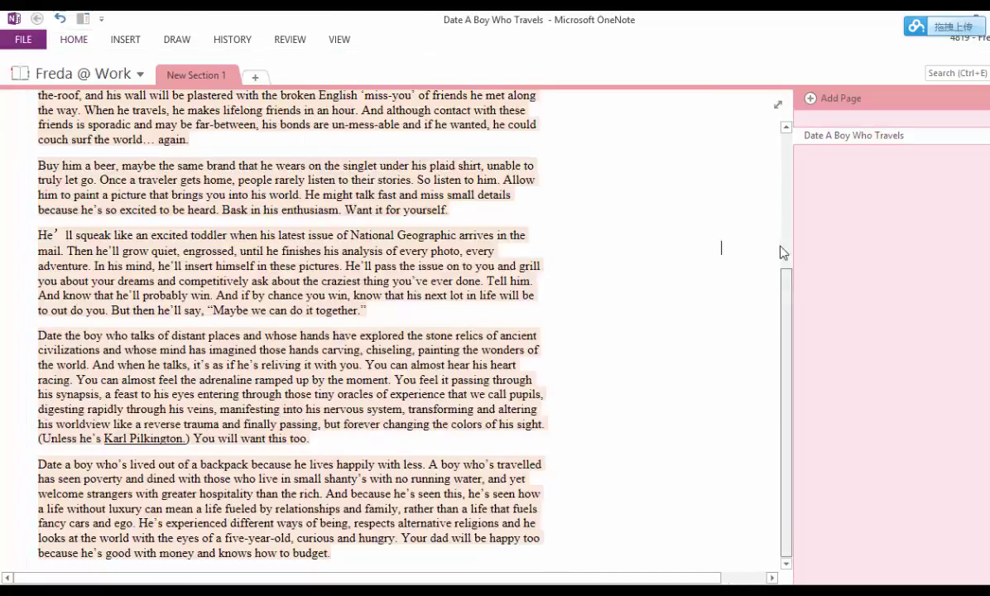
{"action": "left_click_drag", "start_coordinate": [780, 251], "coordinate": [778, 149]}
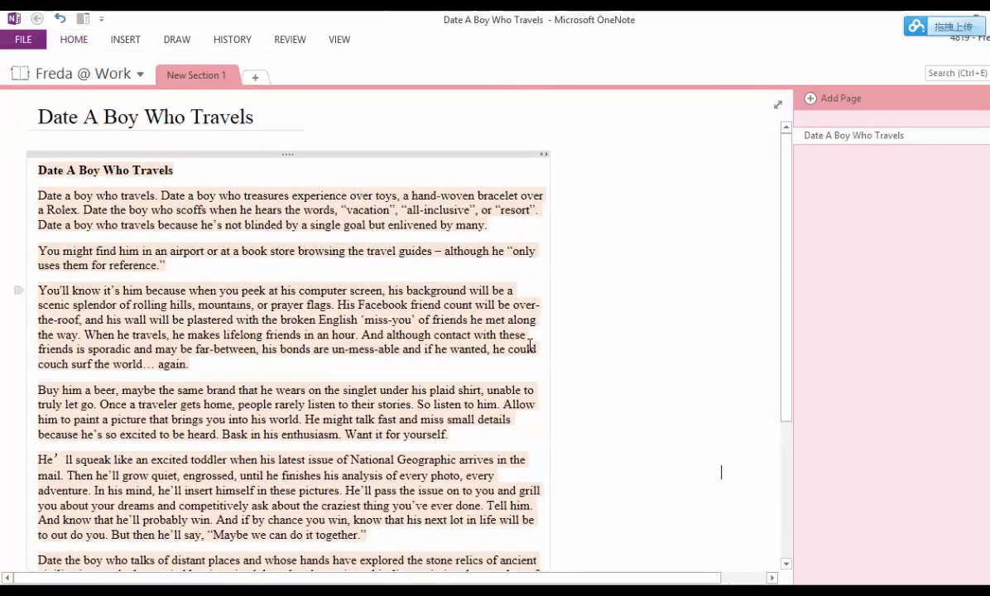
Step: Remove the highlight color from the entire note text
{"action": "left_click", "coordinate": [68, 42]}
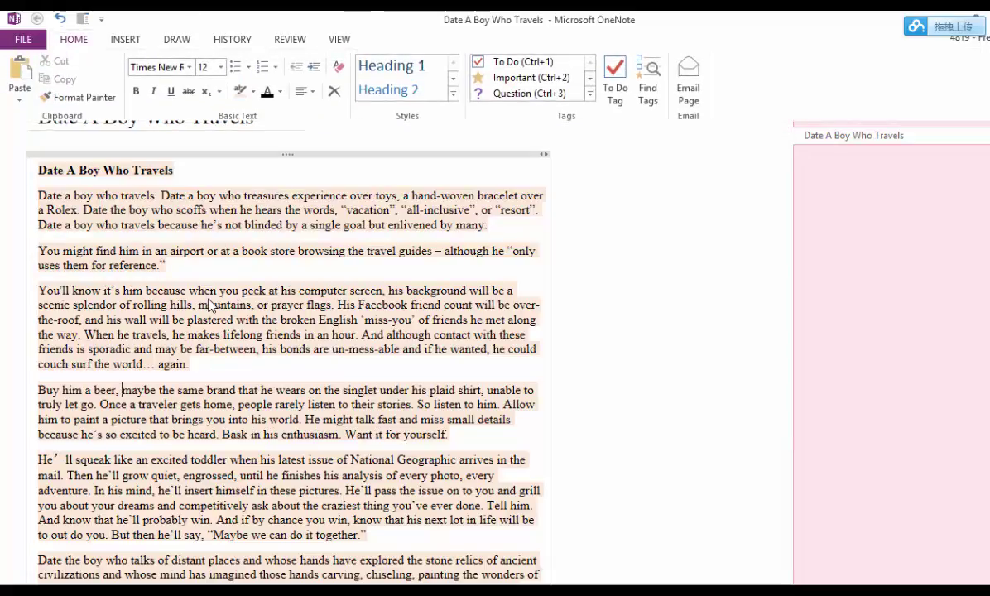
{"action": "left_click", "coordinate": [203, 308]}
{"action": "triple_click", "coordinate": [195, 313]}
{"action": "key", "text": "ctrl+a"}
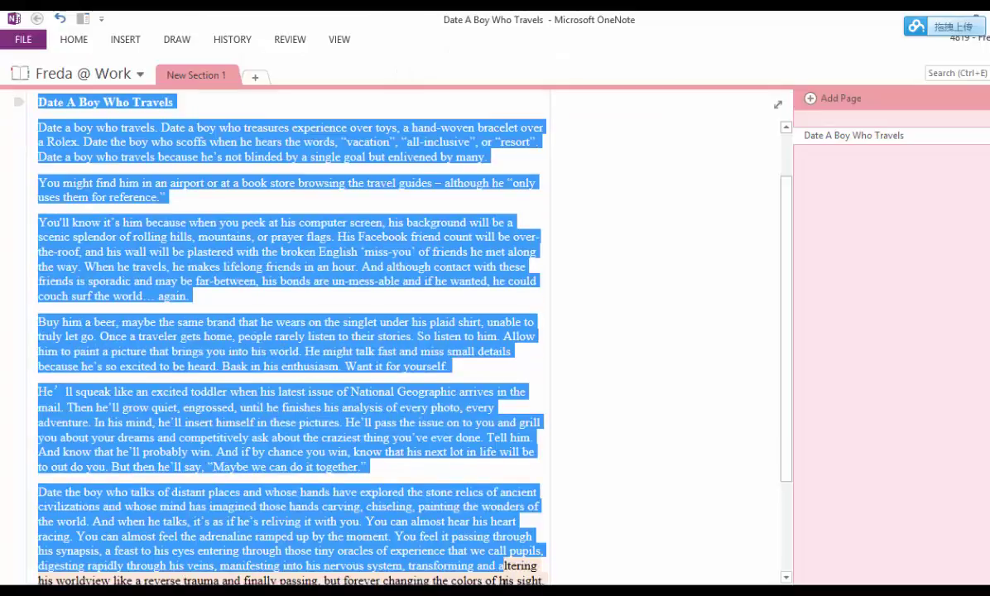
{"action": "scroll", "coordinate": [214, 249], "scroll_direction": "down", "scroll_amount": 2}
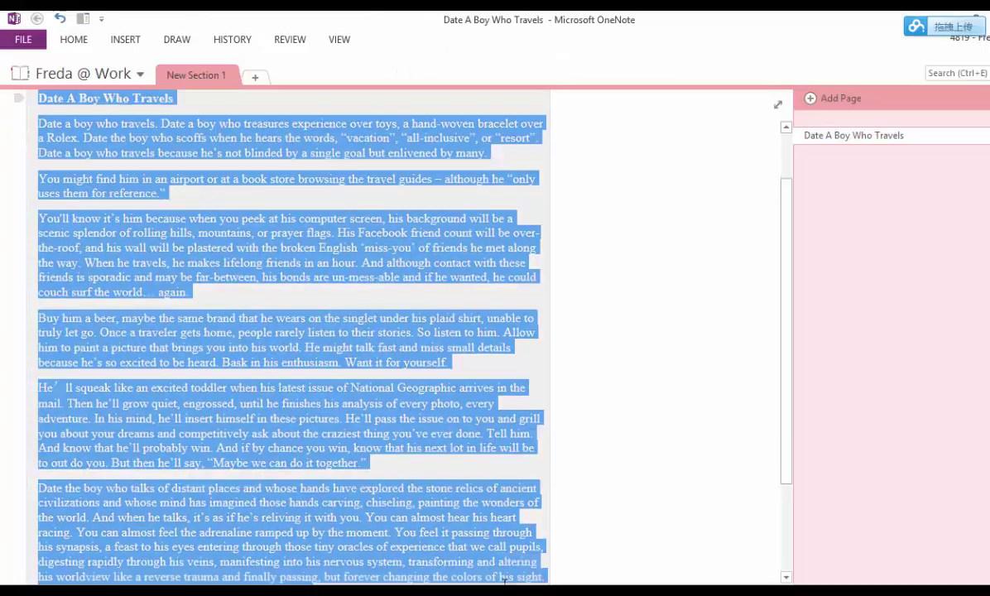
{"action": "left_click", "coordinate": [80, 40]}
{"action": "left_click", "coordinate": [255, 92]}
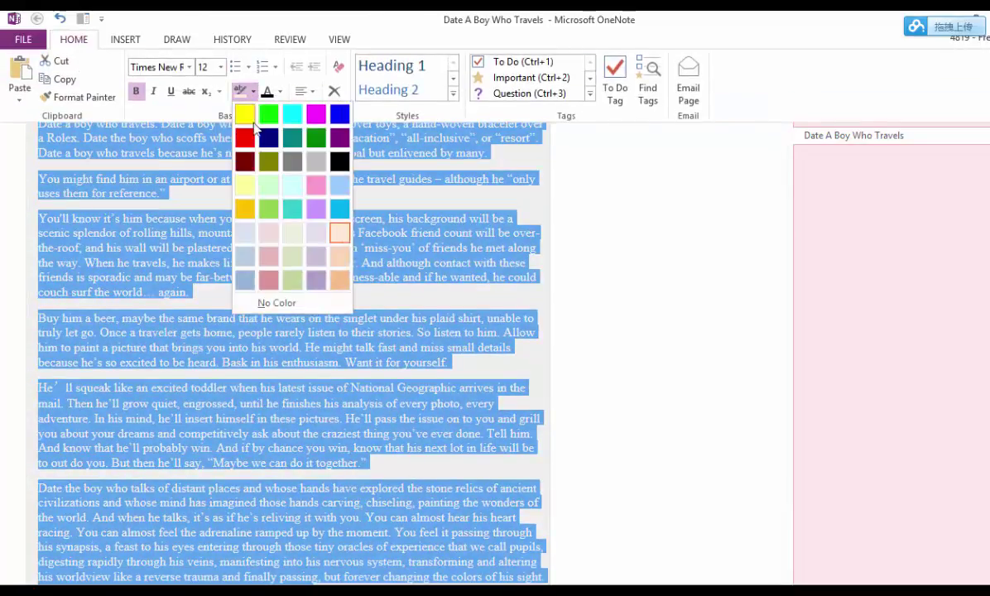
{"action": "left_click", "coordinate": [282, 303]}
{"action": "key", "text": "ctrl+End"}
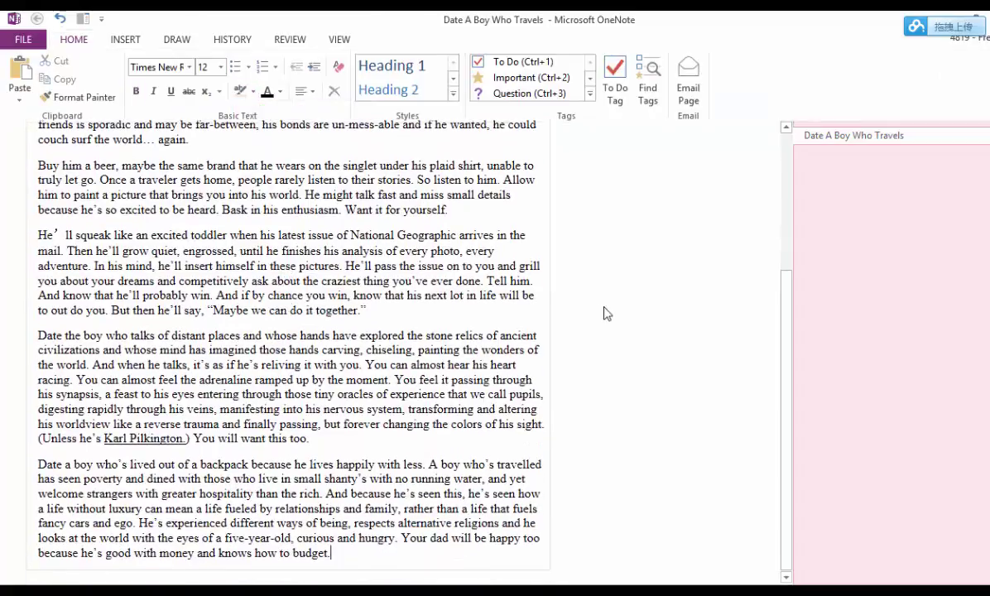
{"action": "left_click_drag", "start_coordinate": [787, 332], "coordinate": [723, 169]}
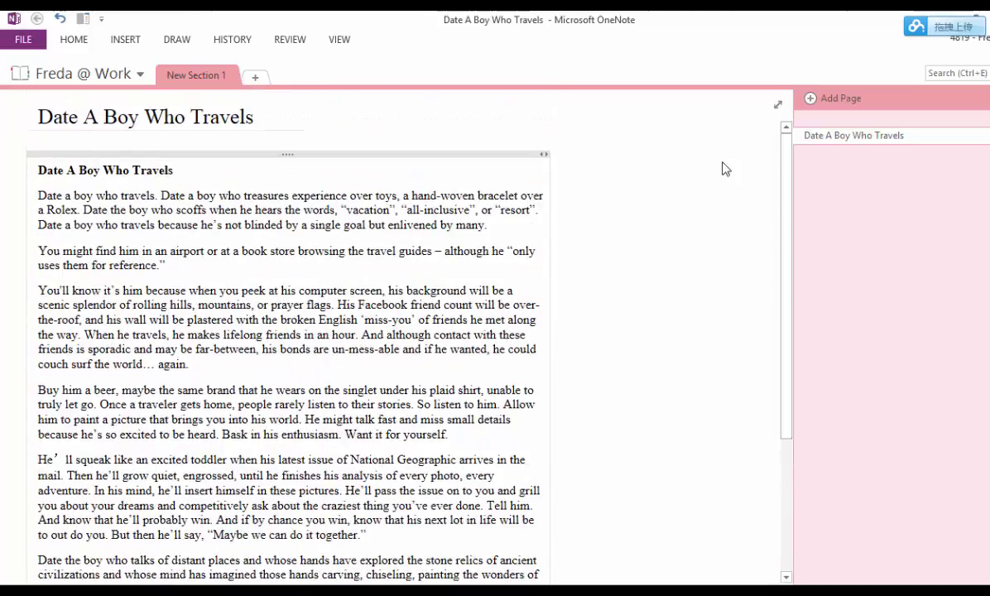
Step: Highlight the bold heading line "Date A Boy Who Travels" above the first paragraph in light pink
{"action": "double_click", "coordinate": [39, 196]}
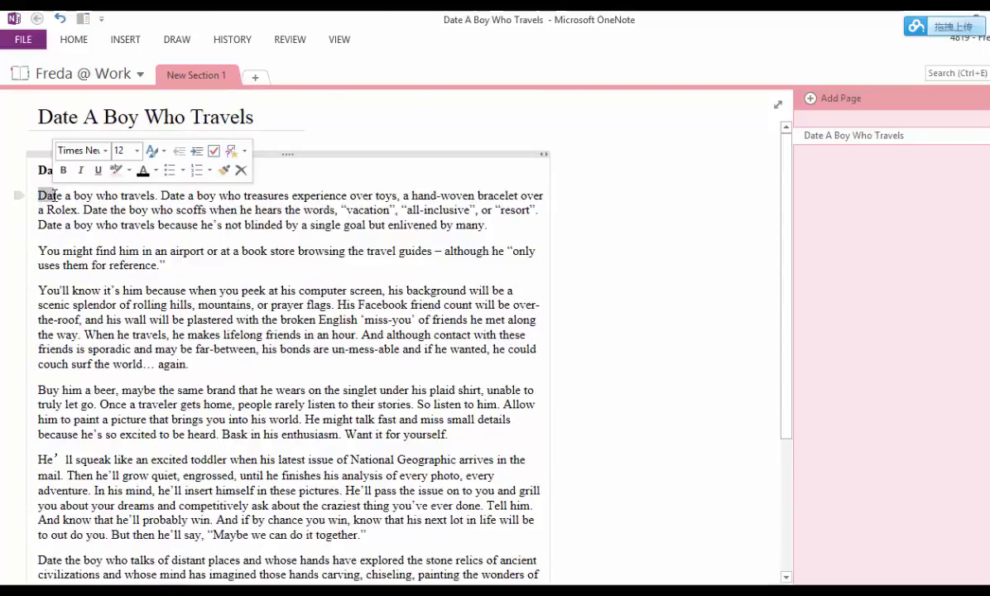
{"action": "left_click", "coordinate": [250, 181]}
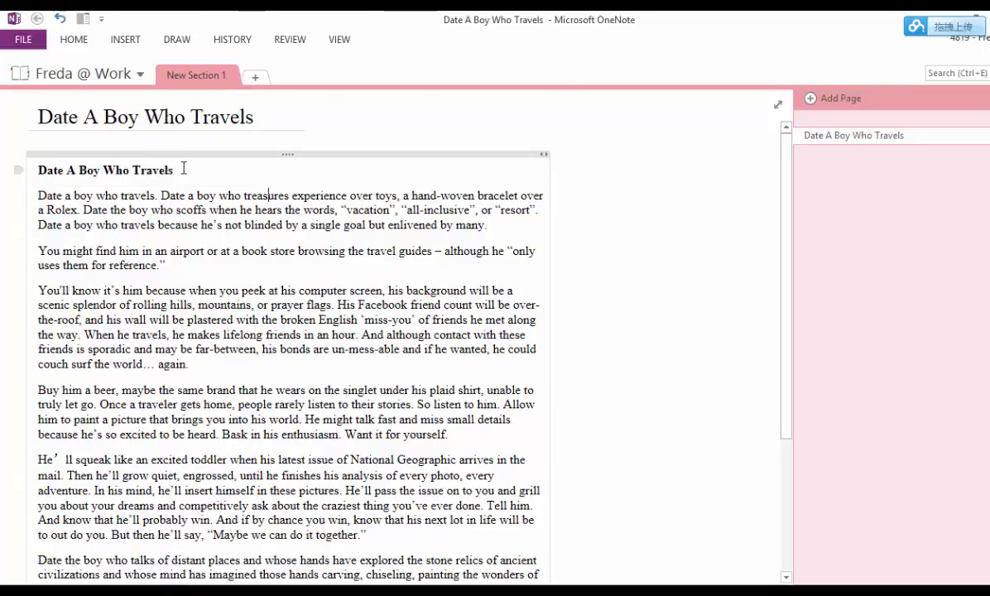
{"action": "left_click_drag", "start_coordinate": [38, 170], "coordinate": [185, 179]}
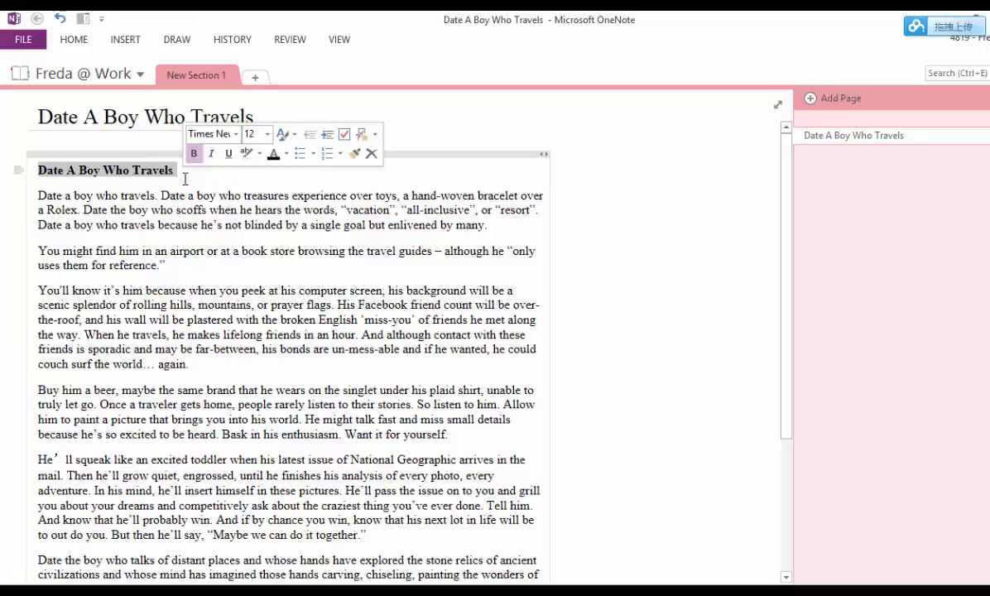
{"action": "left_click", "coordinate": [75, 40]}
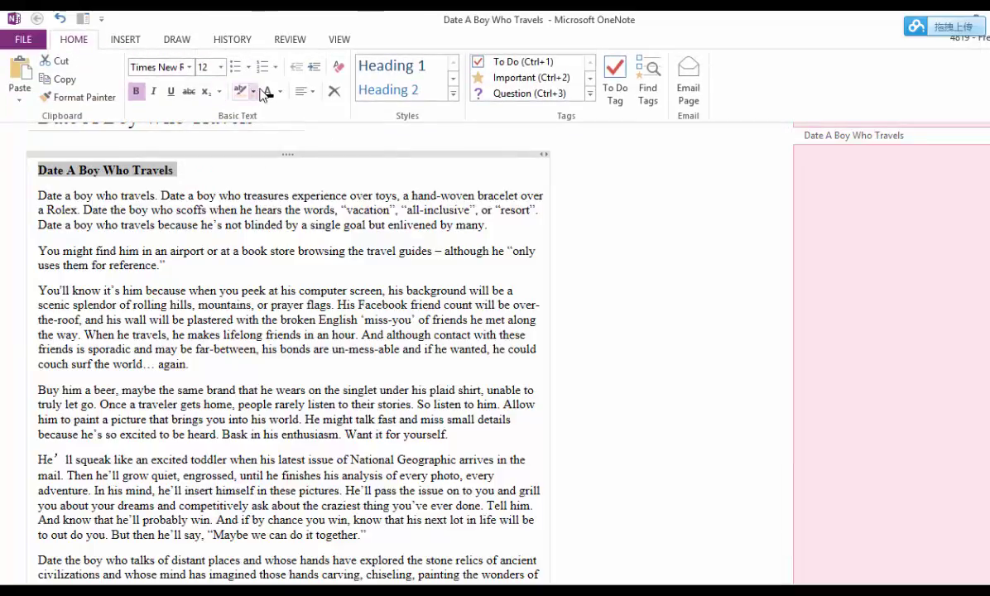
{"action": "left_click", "coordinate": [252, 91]}
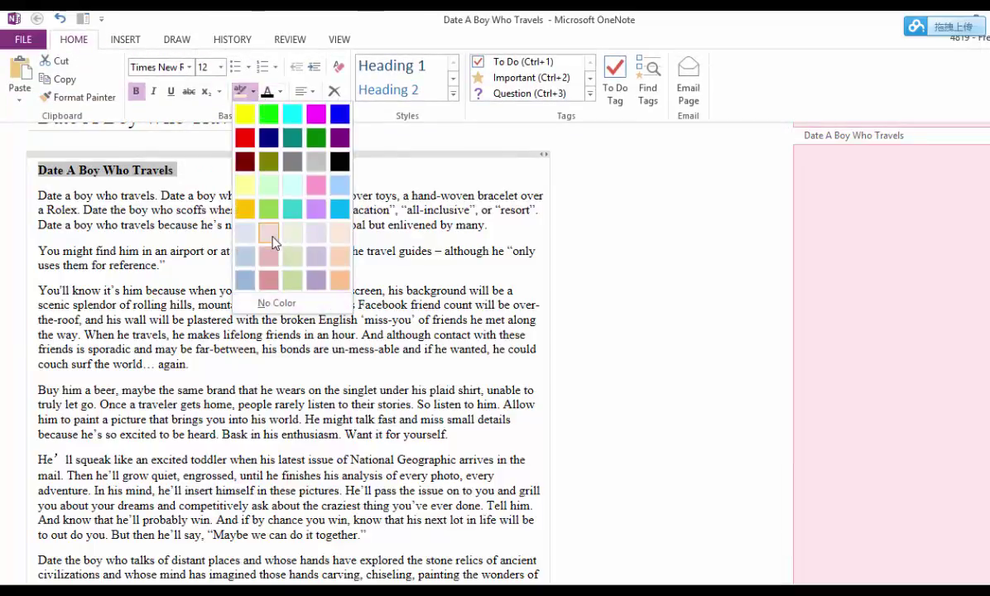
{"action": "left_click", "coordinate": [284, 239]}
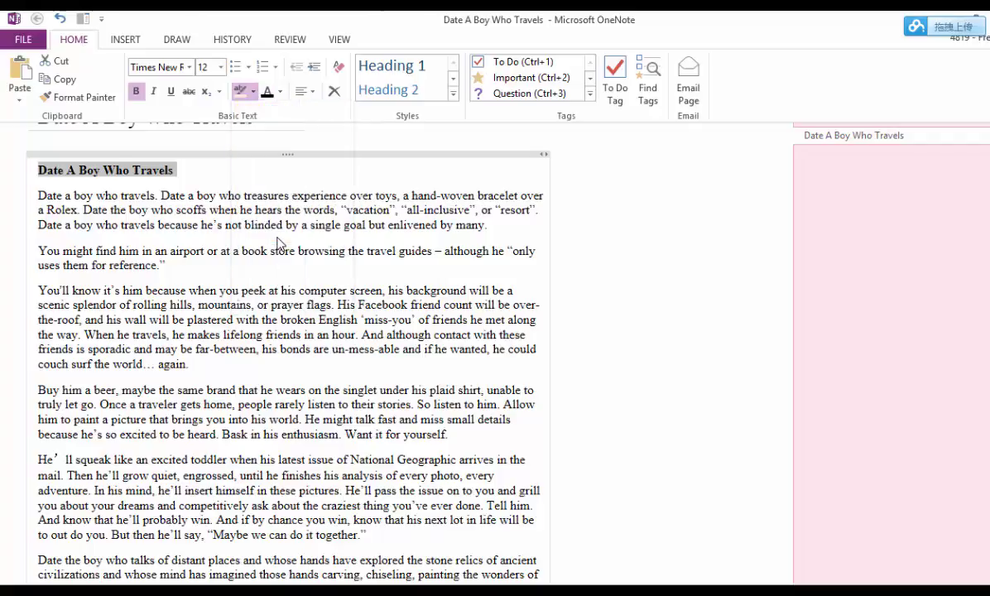
{"action": "left_click", "coordinate": [237, 181]}
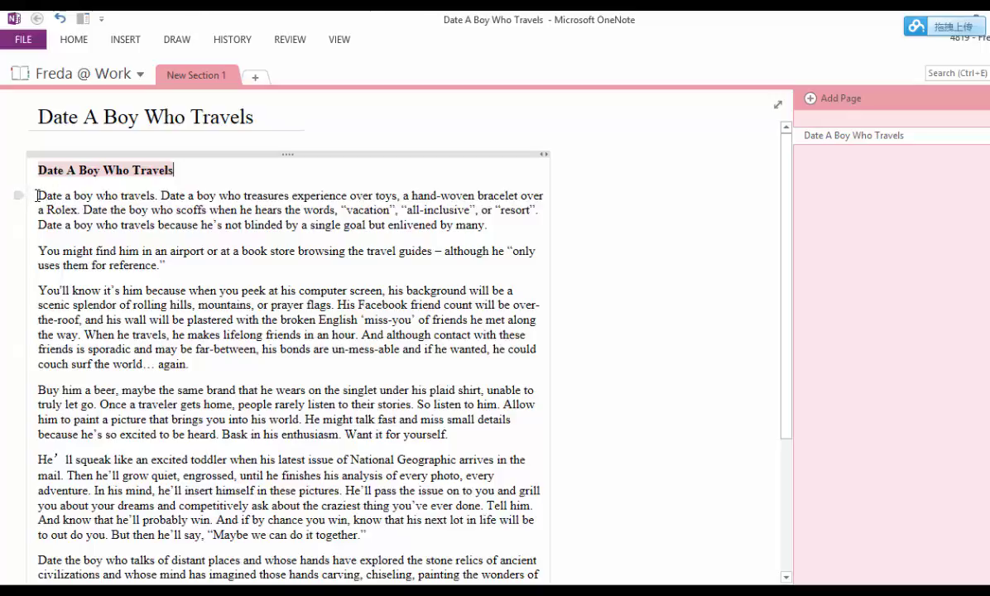
Step: Make the first paragraph below the highlighted heading bold, underlined and italic
{"action": "left_click_drag", "start_coordinate": [37, 196], "coordinate": [594, 223]}
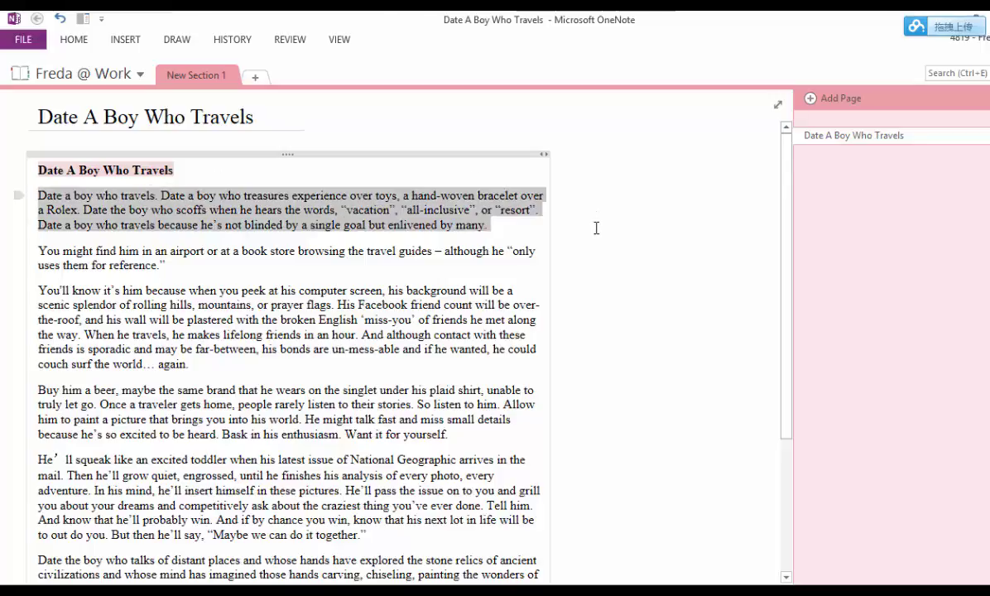
{"action": "left_click", "coordinate": [71, 48]}
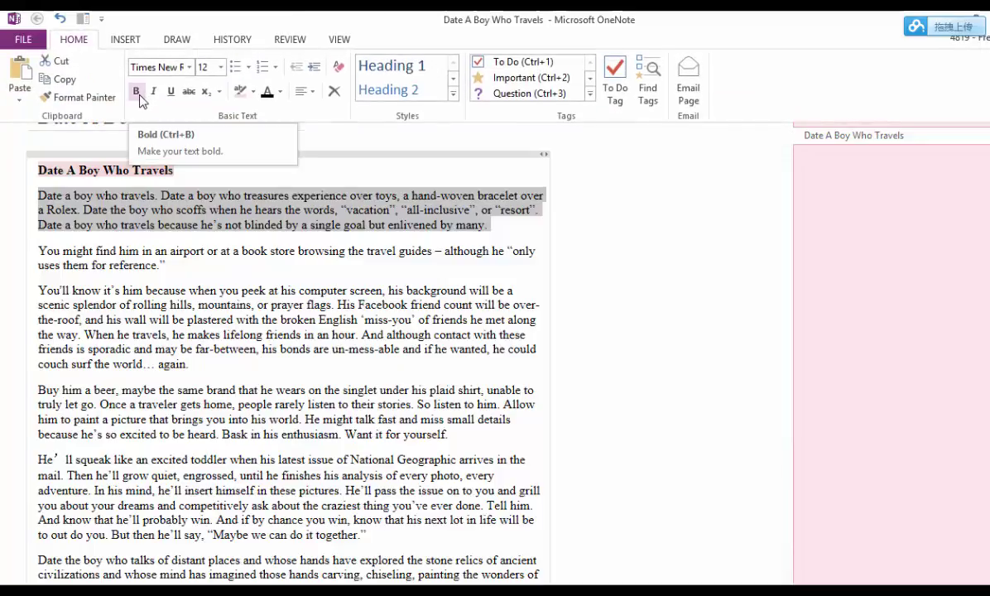
{"action": "left_click", "coordinate": [138, 91]}
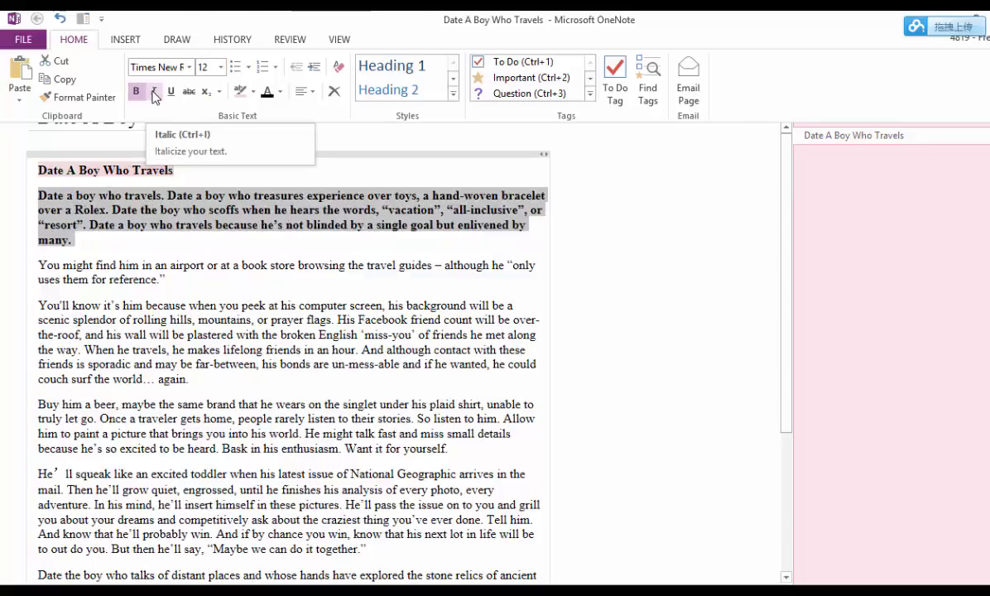
{"action": "left_click", "coordinate": [169, 92]}
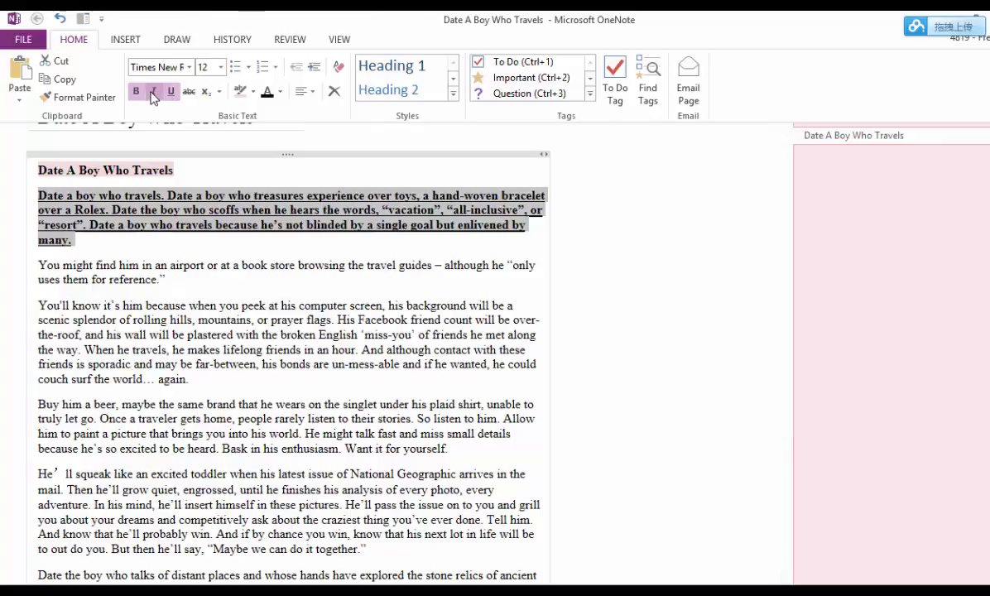
{"action": "left_click", "coordinate": [153, 92]}
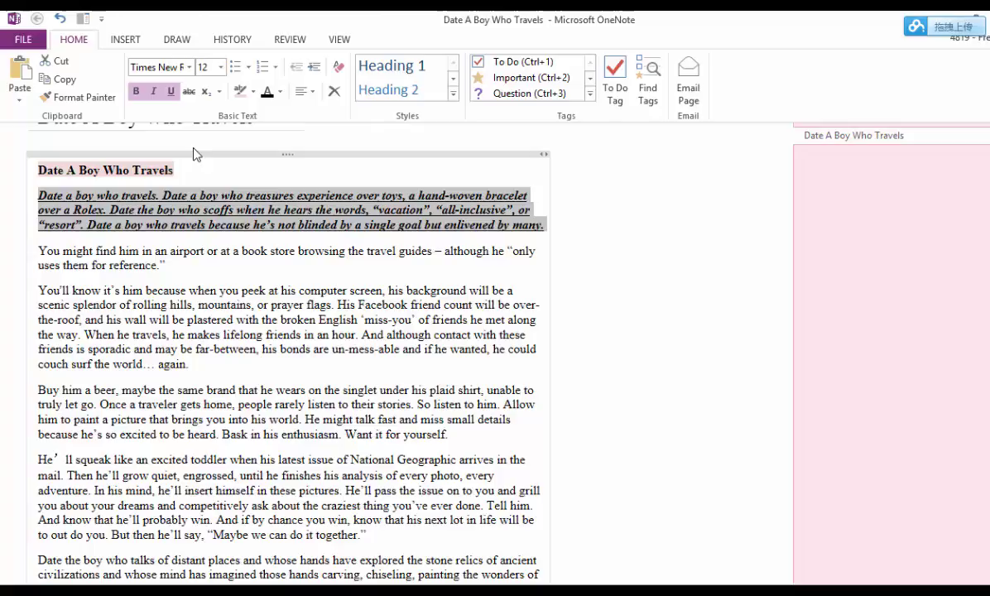
Step: Remove the underline, italic and bold formatting from the first paragraph and clear the selection
{"action": "left_click", "coordinate": [173, 93]}
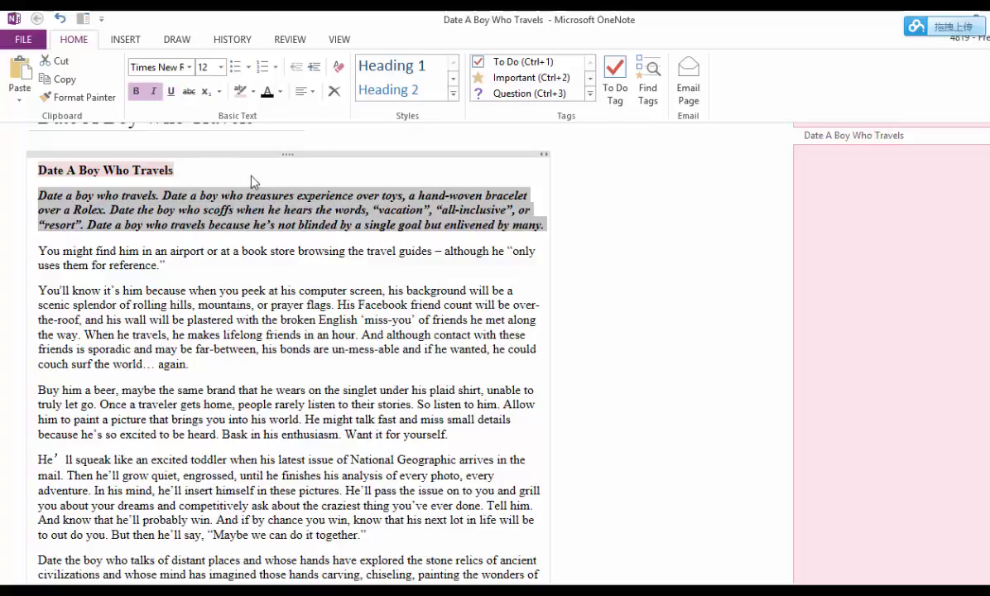
{"action": "left_click", "coordinate": [159, 98]}
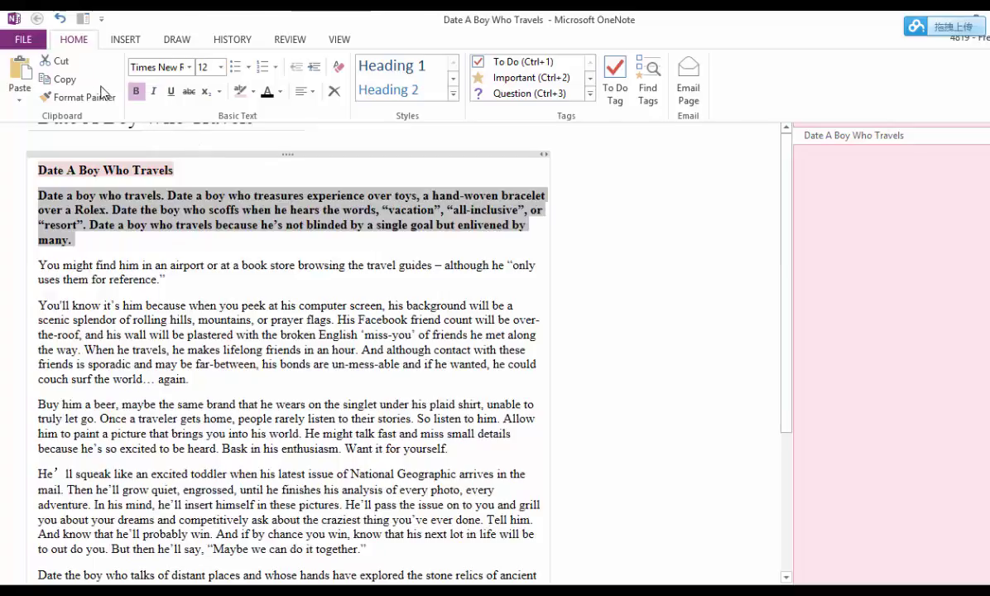
{"action": "left_click", "coordinate": [136, 91]}
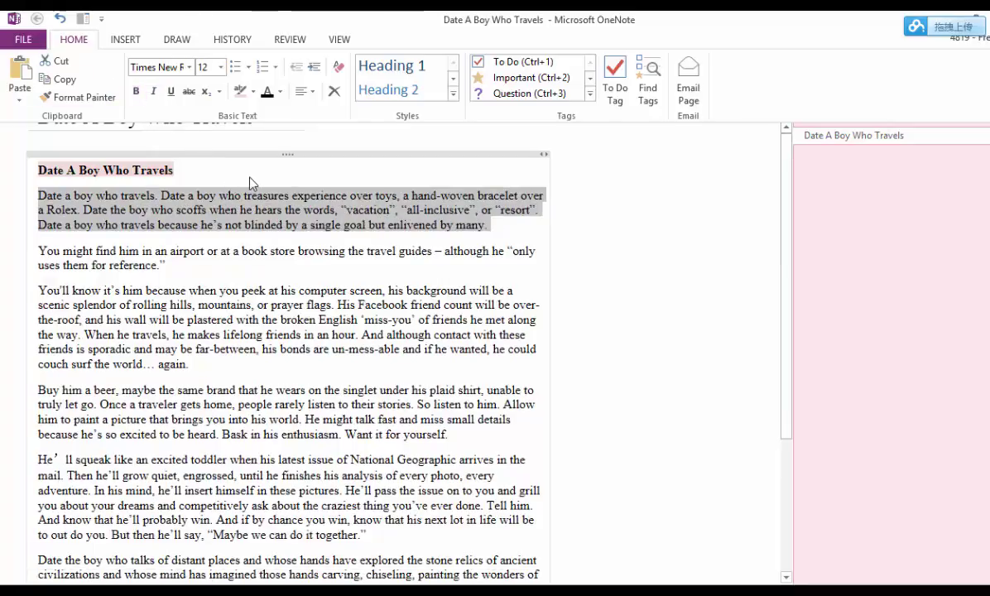
{"action": "left_click", "coordinate": [425, 199]}
{"action": "left_click", "coordinate": [564, 220]}
Step: Clear all formatting from the first paragraph, starting with "Date a boy who travels."
{"action": "left_click", "coordinate": [71, 42]}
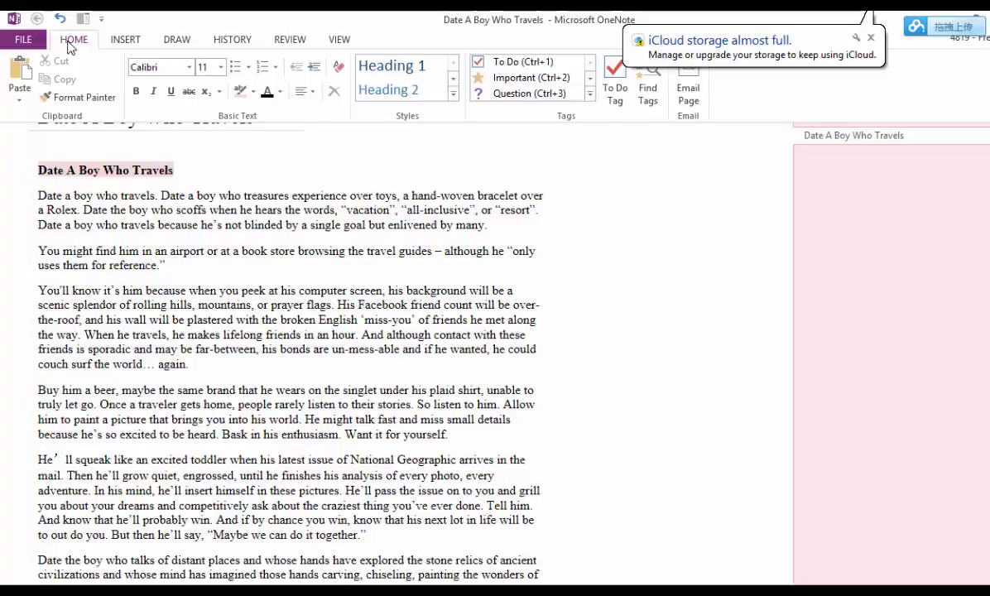
{"action": "left_click", "coordinate": [43, 198]}
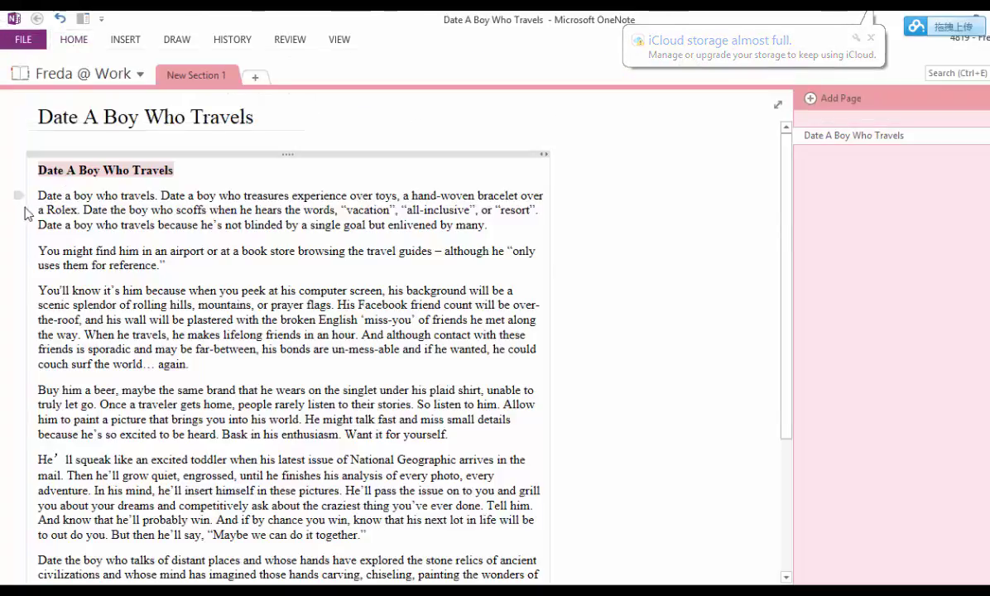
{"action": "left_click_drag", "start_coordinate": [38, 197], "coordinate": [513, 228]}
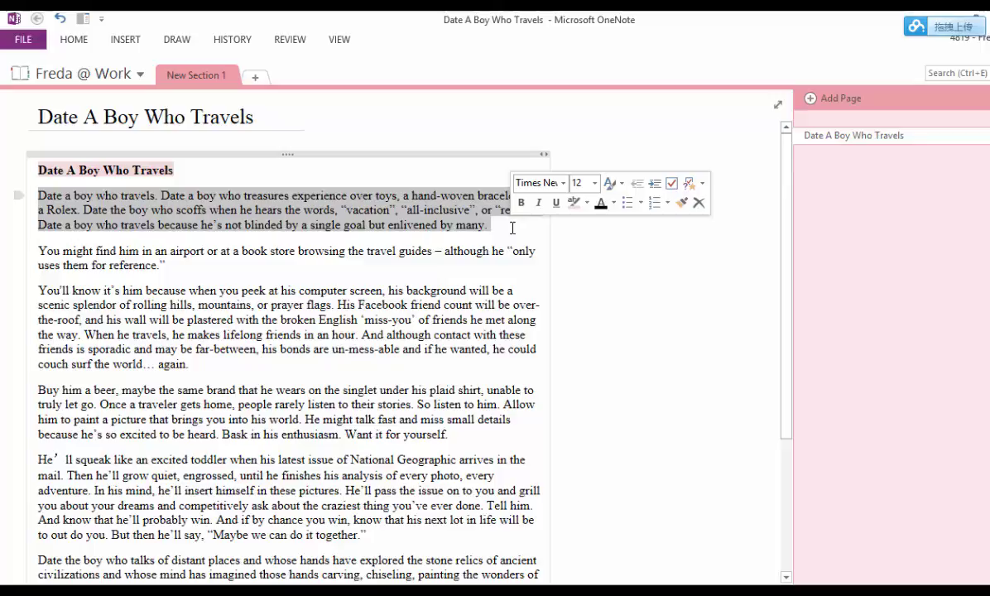
{"action": "left_click", "coordinate": [71, 40]}
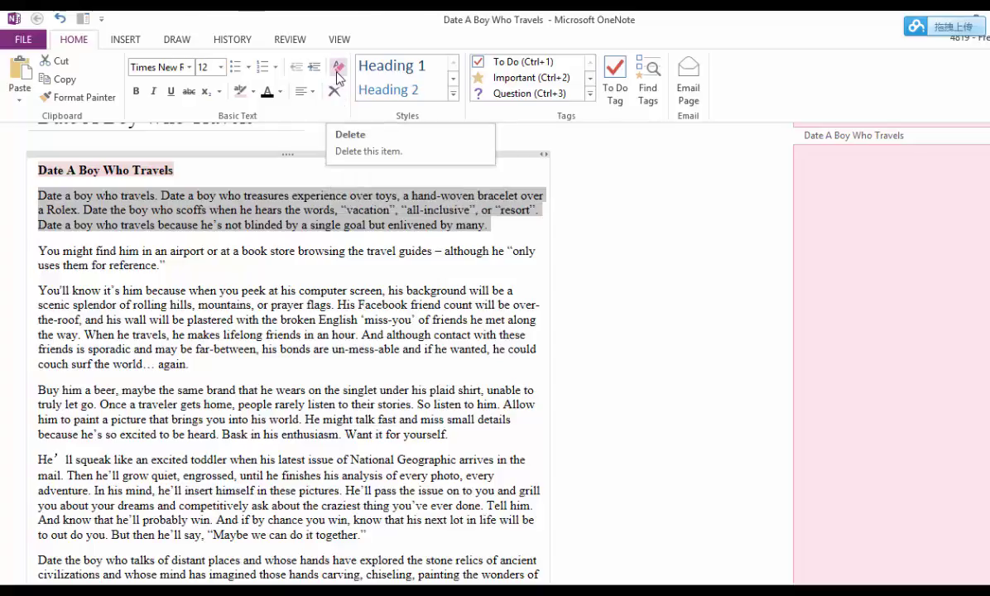
{"action": "left_click", "coordinate": [339, 75]}
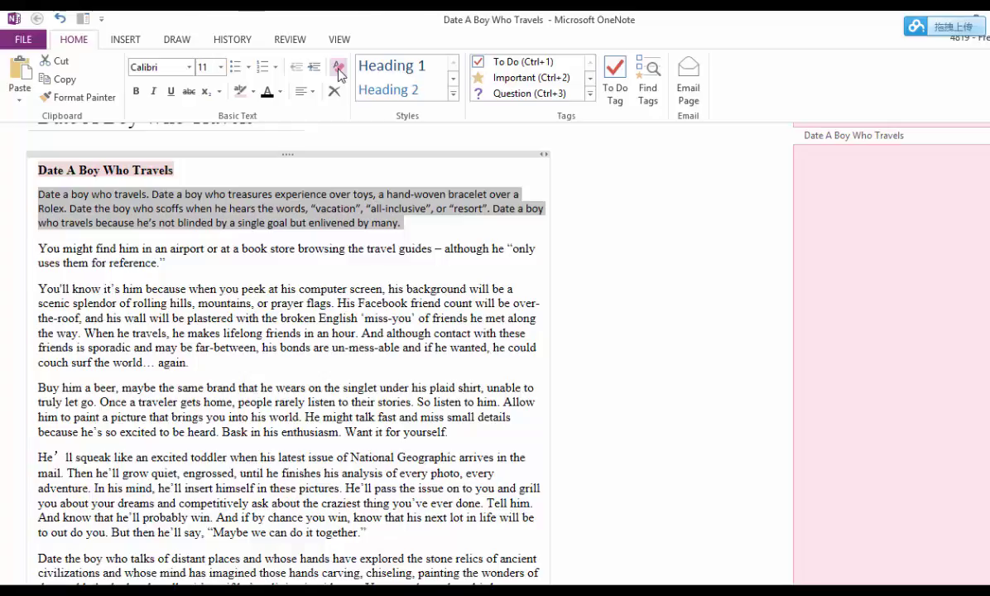
Step: Apply bold, italic and underline to the first paragraph, and clear all of its formatting again
{"action": "left_click", "coordinate": [136, 91]}
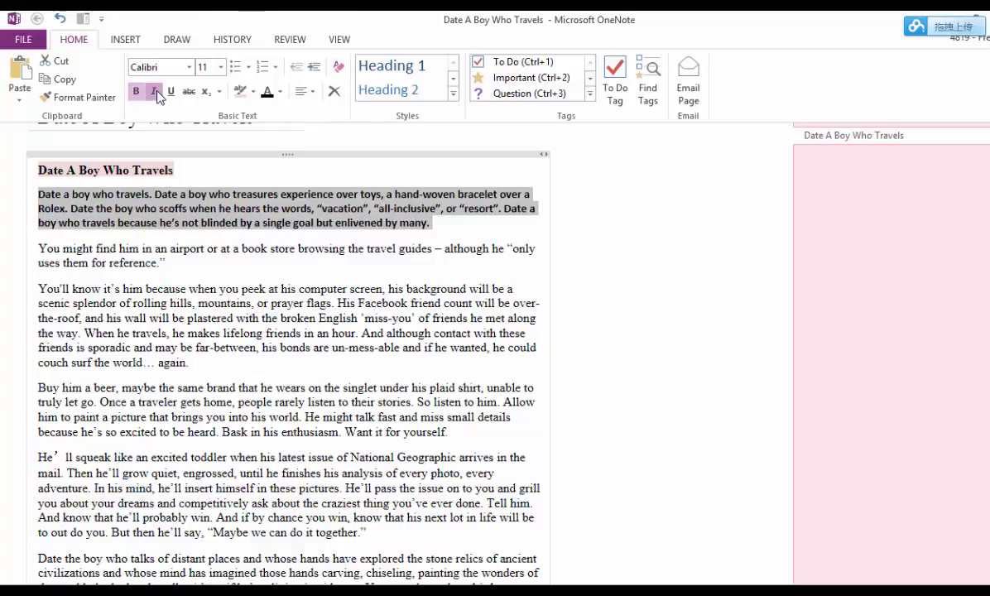
{"action": "left_click", "coordinate": [155, 91]}
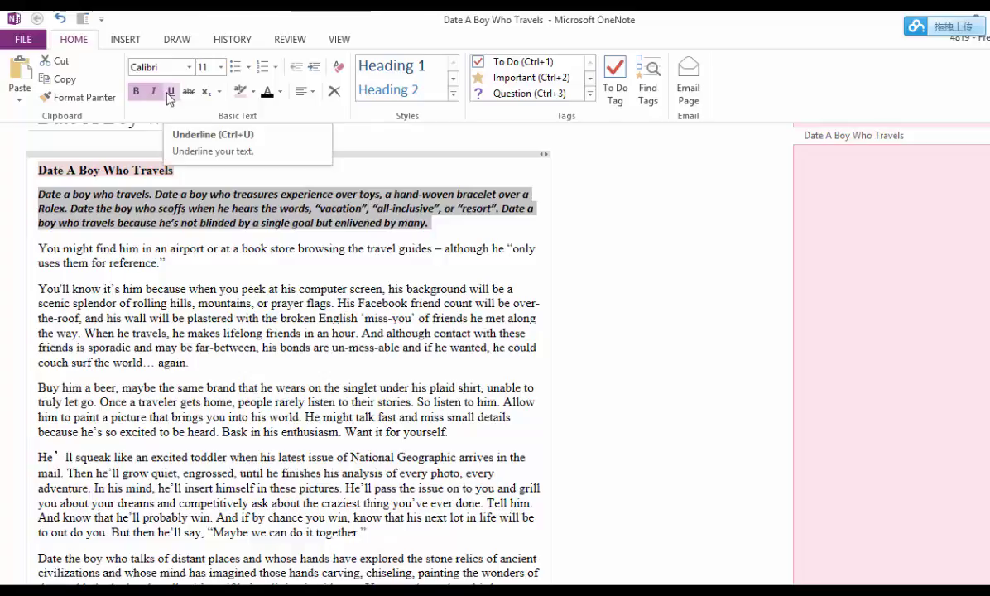
{"action": "left_click", "coordinate": [170, 93]}
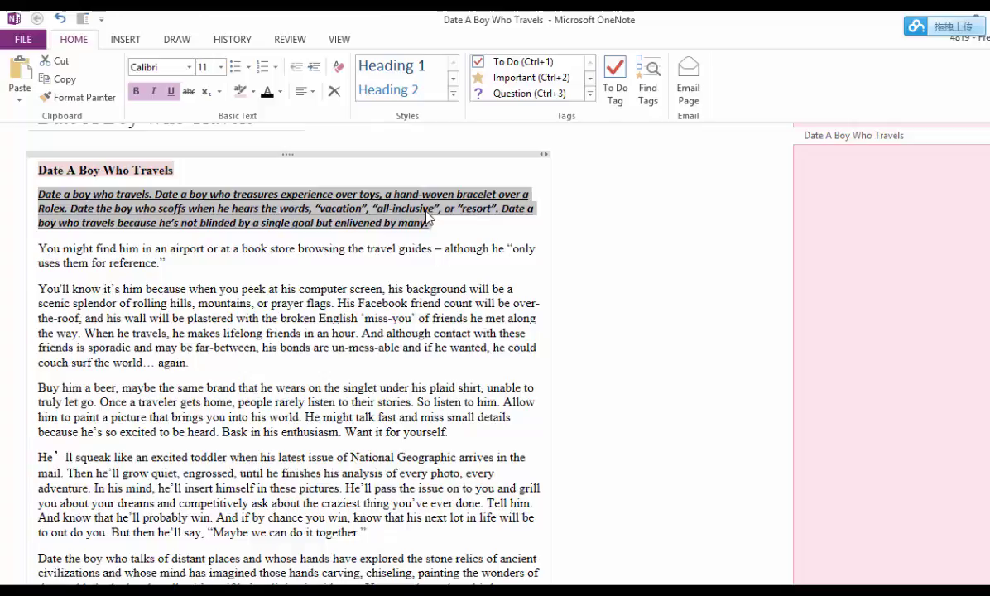
{"action": "left_click", "coordinate": [339, 69]}
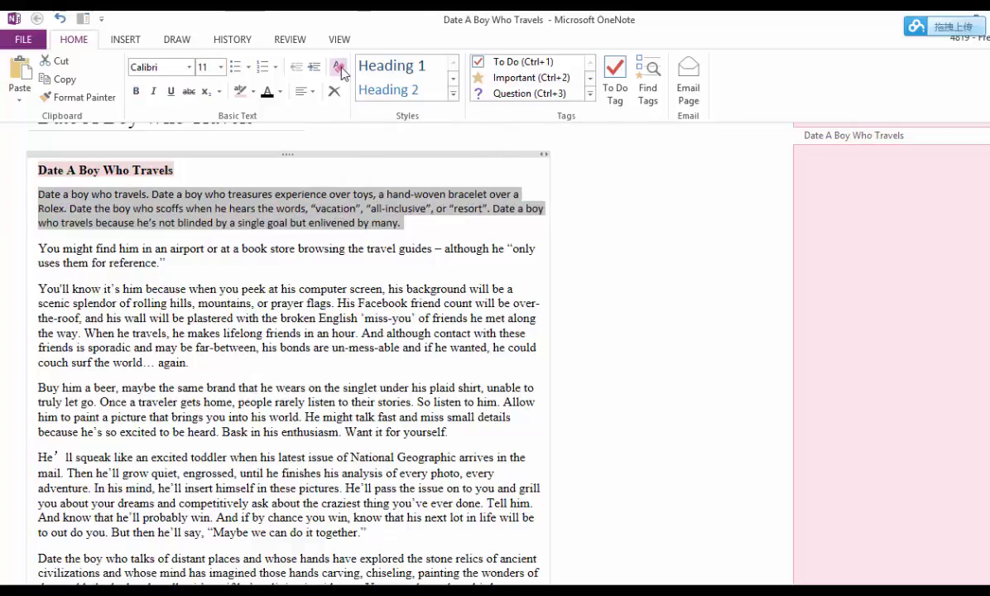